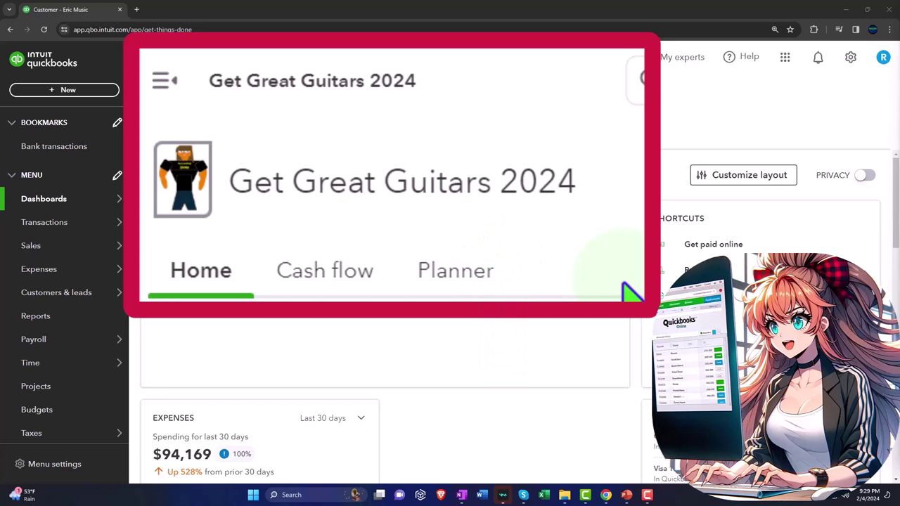
Open the favourite reports Balance Sheet, Profit and Loss and Trial Balance from the Reports list, each in its own browser tab
click(40, 318)
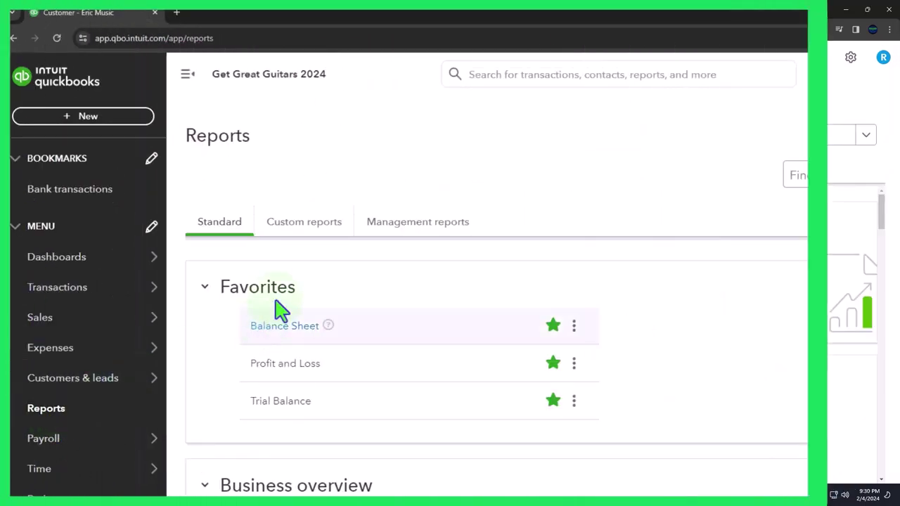
right_click(296, 330)
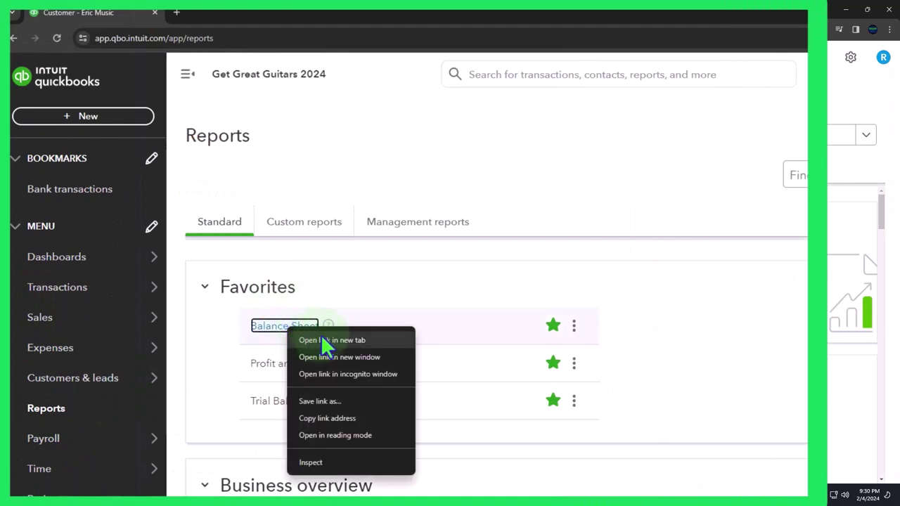
click(320, 339)
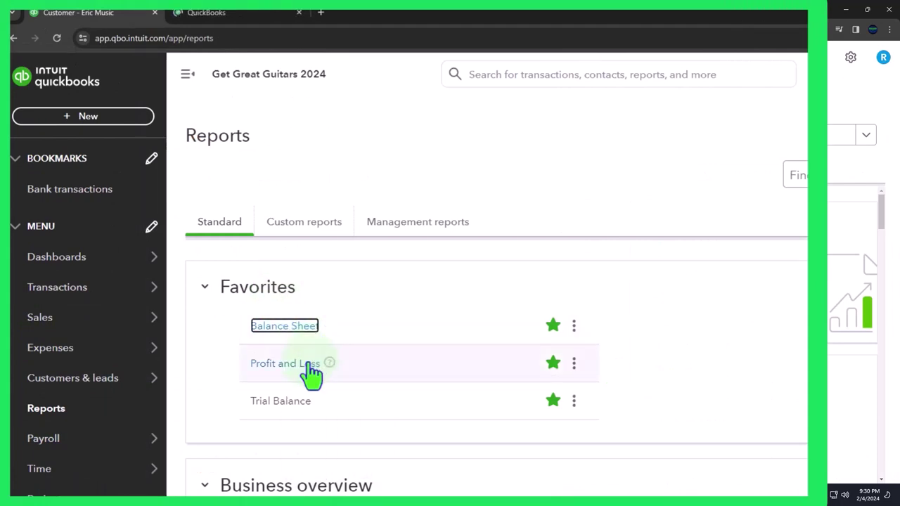
right_click(309, 363)
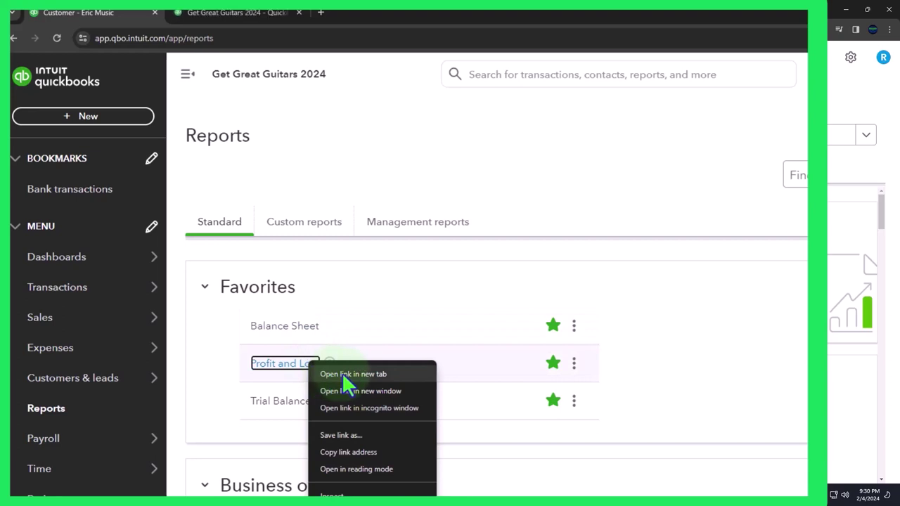
click(342, 374)
right_click(299, 402)
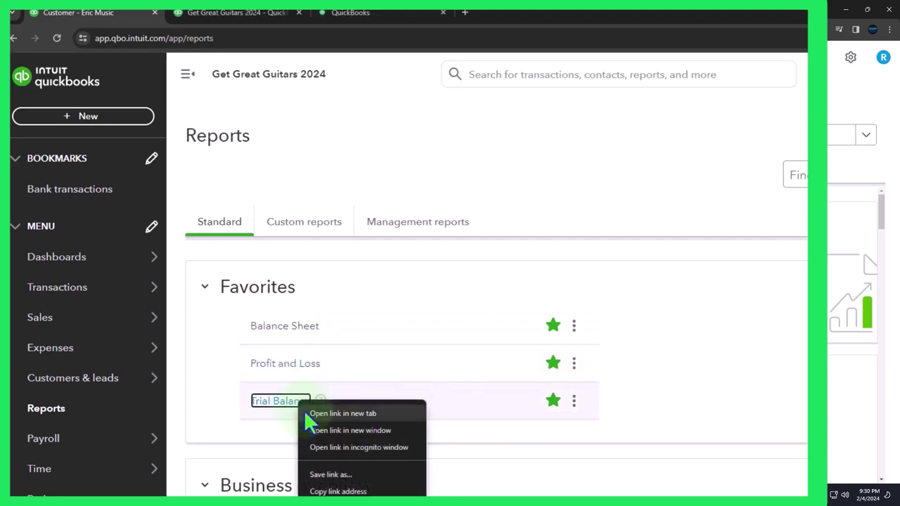
click(317, 413)
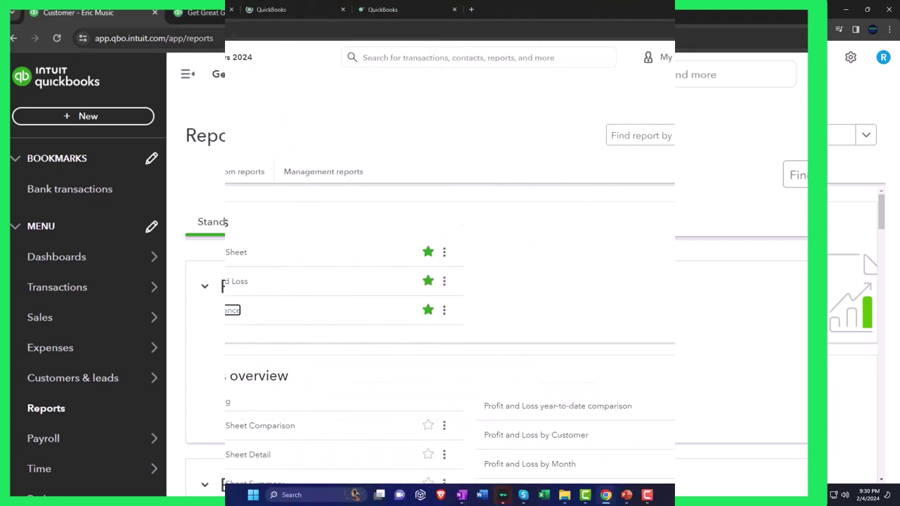
Collapse the navigation menu on the Balance Sheet report and set its period from 01/01/2024 to 03/31/2024
click(259, 12)
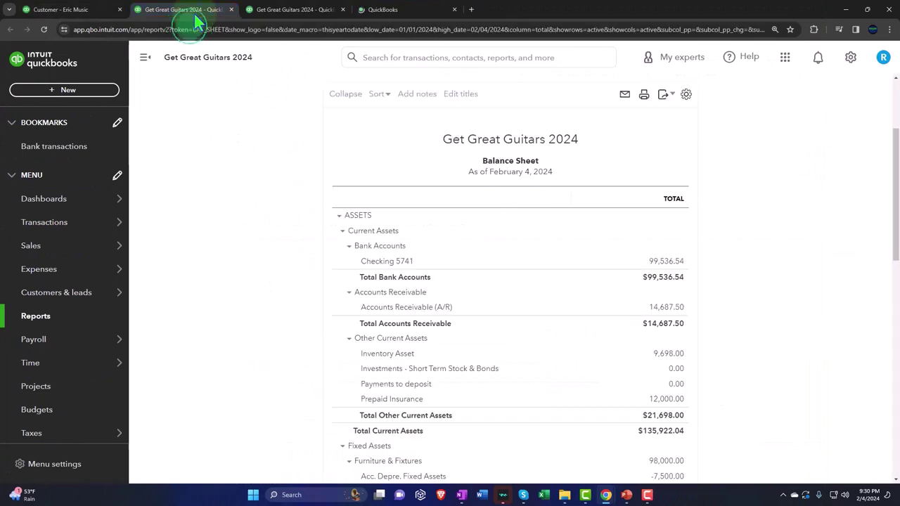
click(145, 57)
click(190, 148)
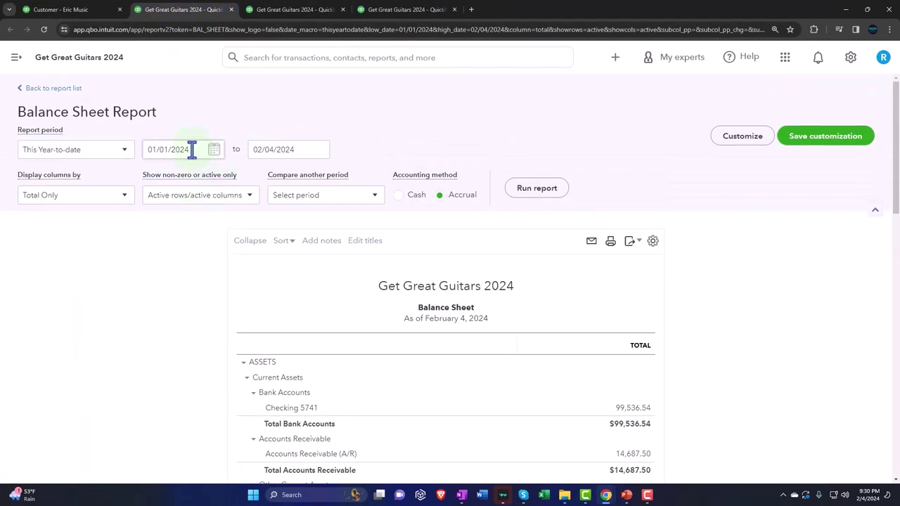
triple_click(191, 148)
text(01/01/2024)
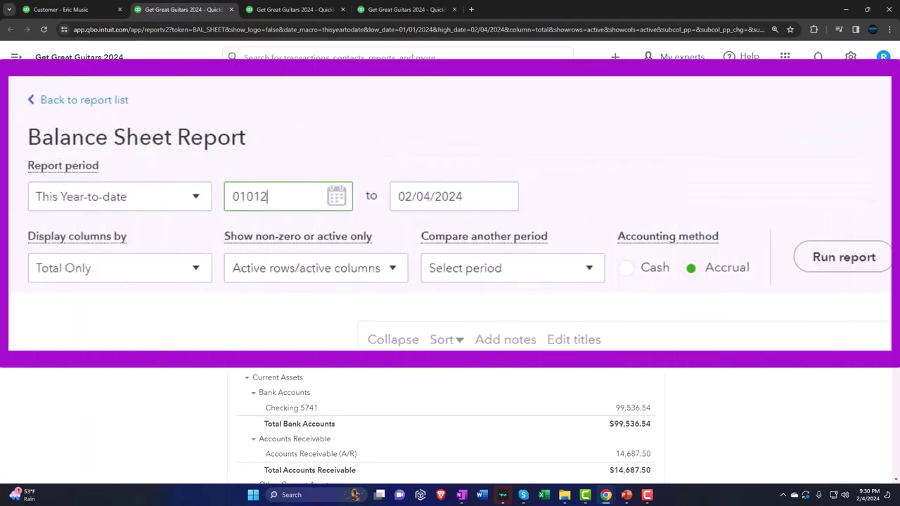
key(Tab)
text(022)
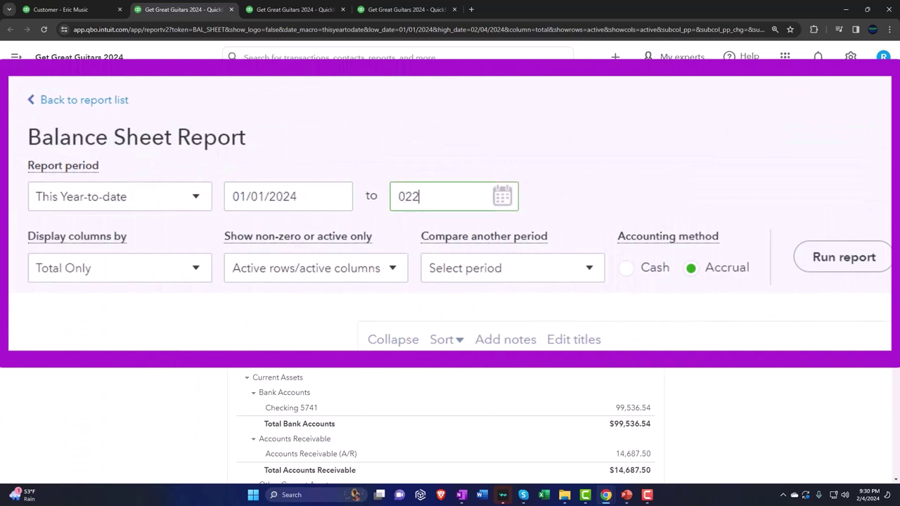
key(BackSpace)
key(BackSpace)
key(BackSpace)
text(033124)
key(Tab)
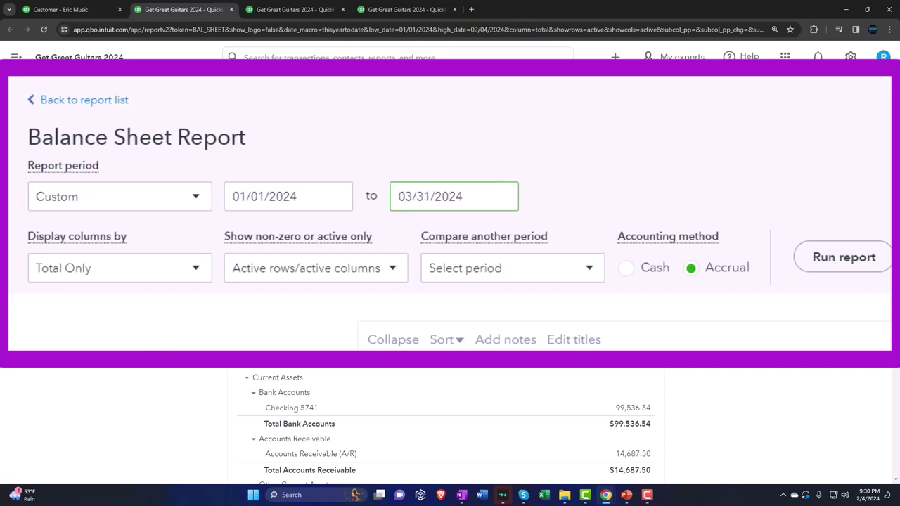
Display the Balance Sheet columns by months and run the report
click(193, 270)
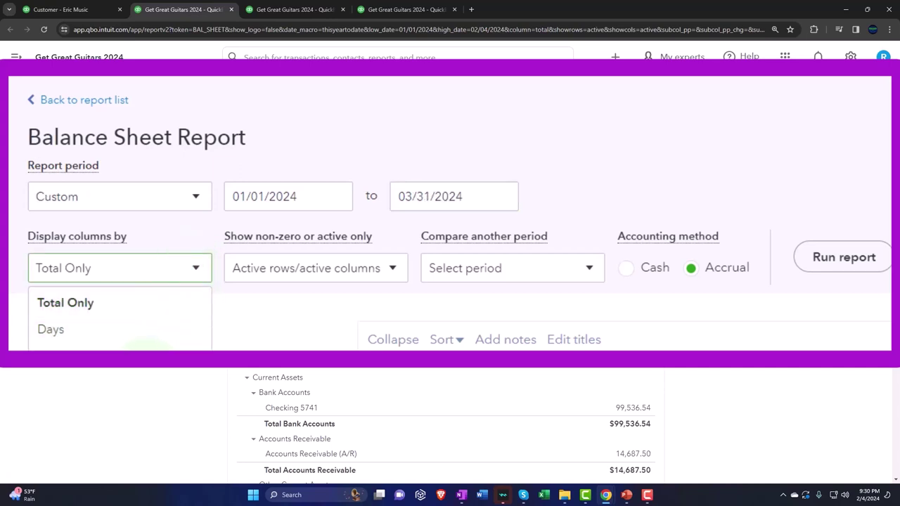
click(65, 382)
click(844, 257)
scroll(397, 104, down, 3)
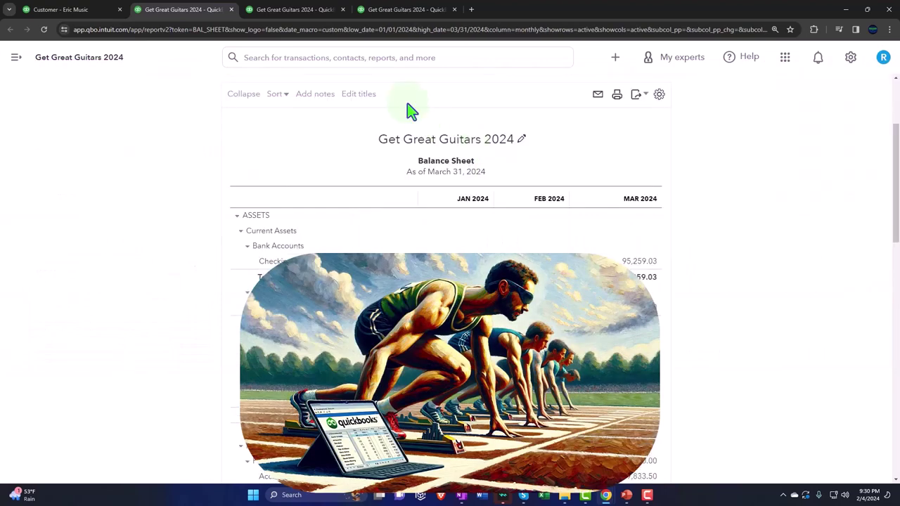
Collapse the navigation menu on the Profit and Loss report and set its period from 01/01/2024 to 03/31/2024
click(291, 10)
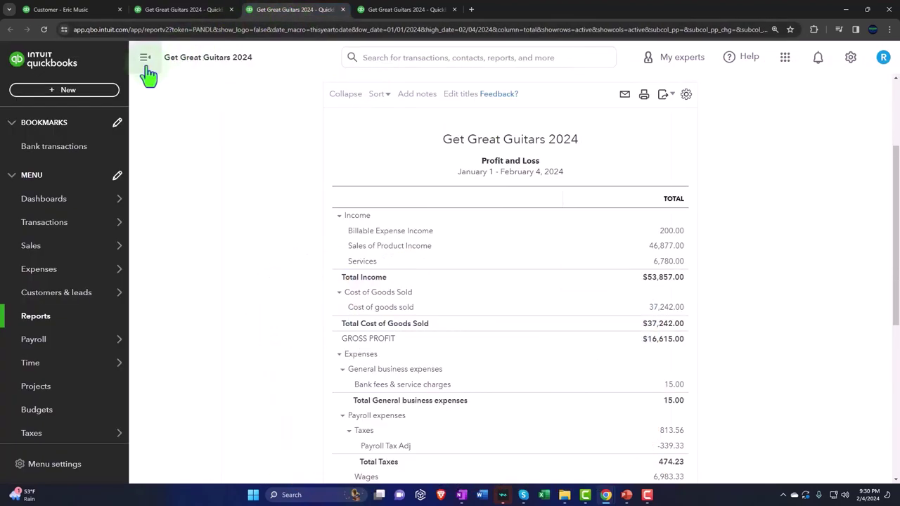
click(144, 57)
scroll(126, 157, up, 3)
click(189, 149)
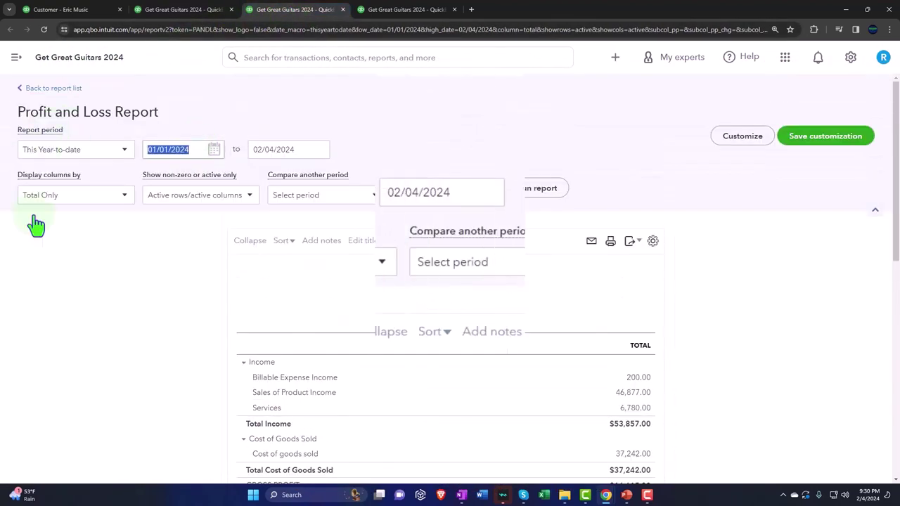
text(010124)
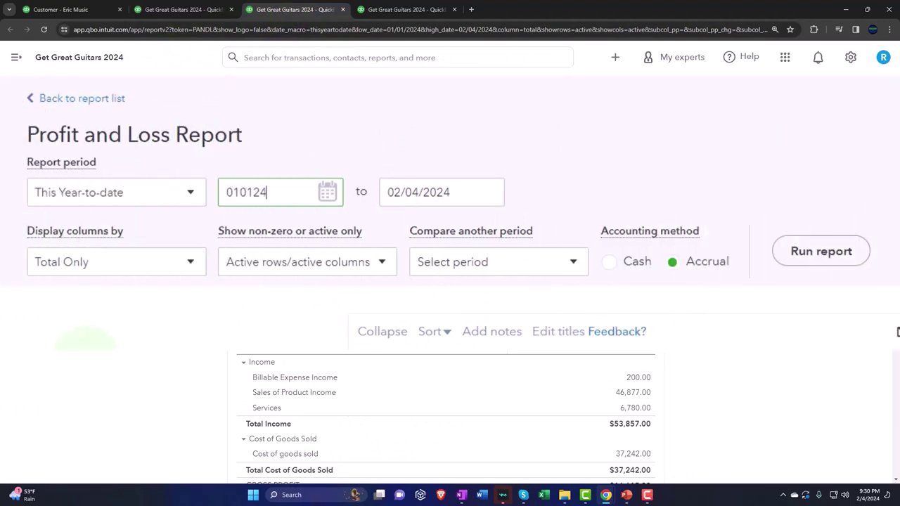
key(Tab)
text(033124)
key(Tab)
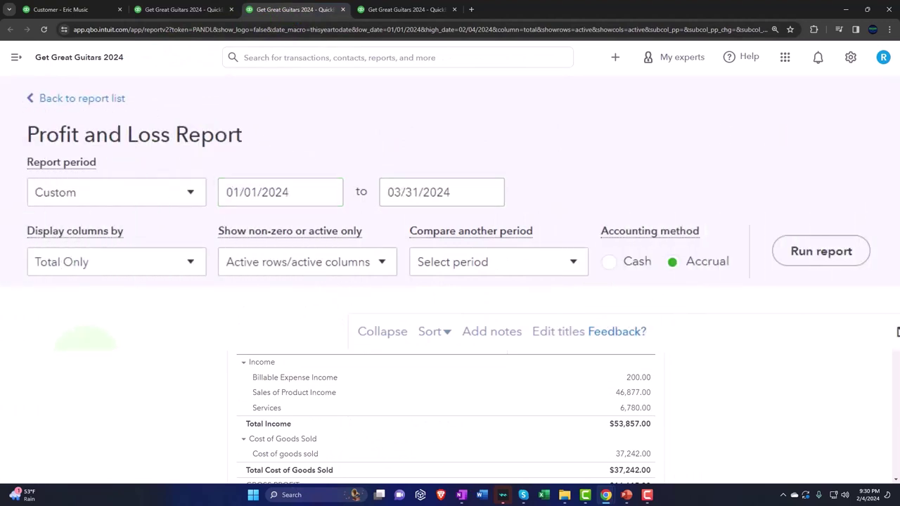
Display the Profit and Loss columns by months and run the report
click(198, 269)
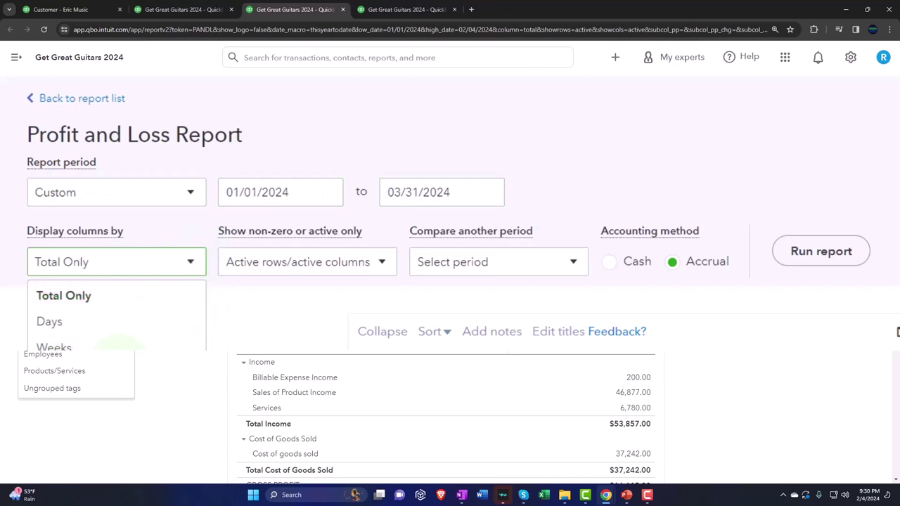
click(119, 343)
click(822, 251)
scroll(536, 201, down, 3)
Set the Trial Balance report period from 01/01/2024 to 03/31/2024
click(399, 9)
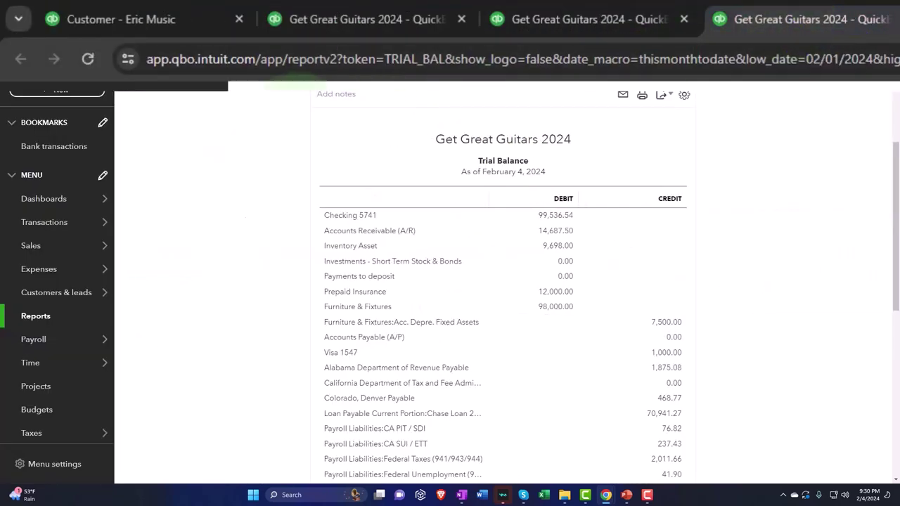
scroll(145, 195, up, 3)
click(190, 153)
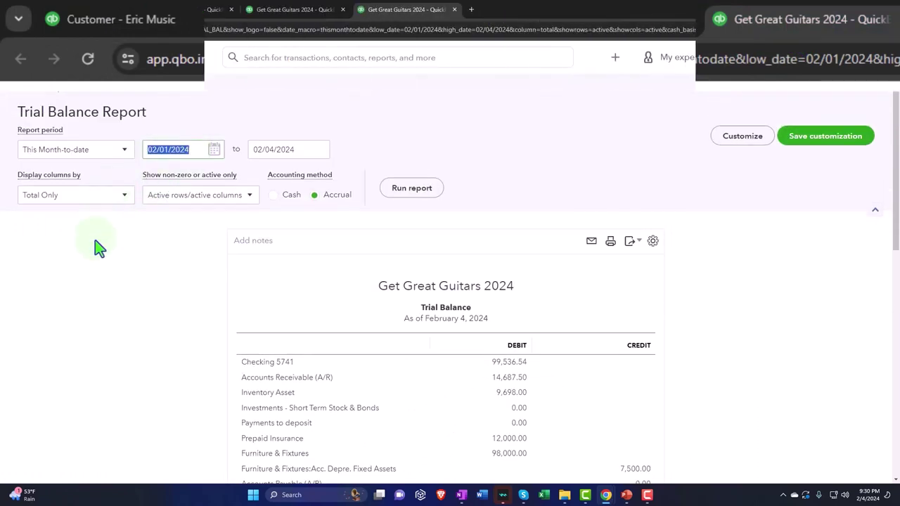
text(01/01/202)
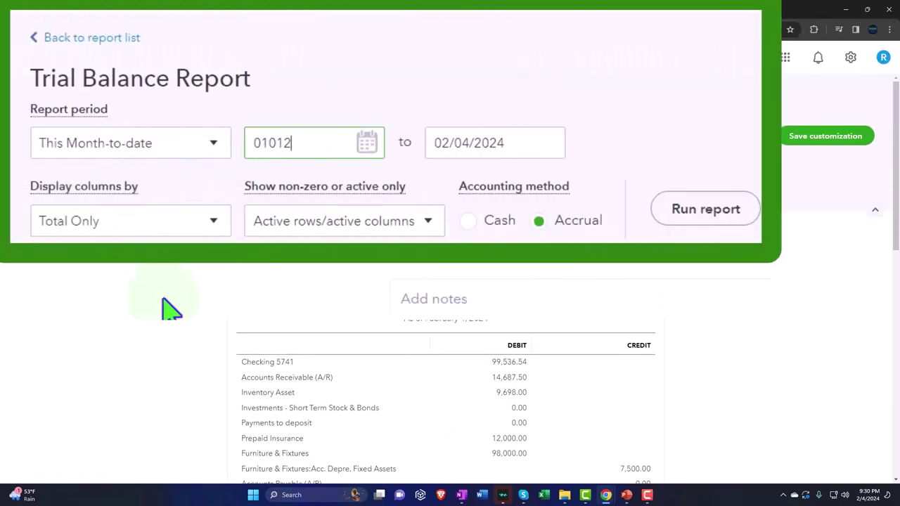
text(4)
key(Tab)
text(03/31/)
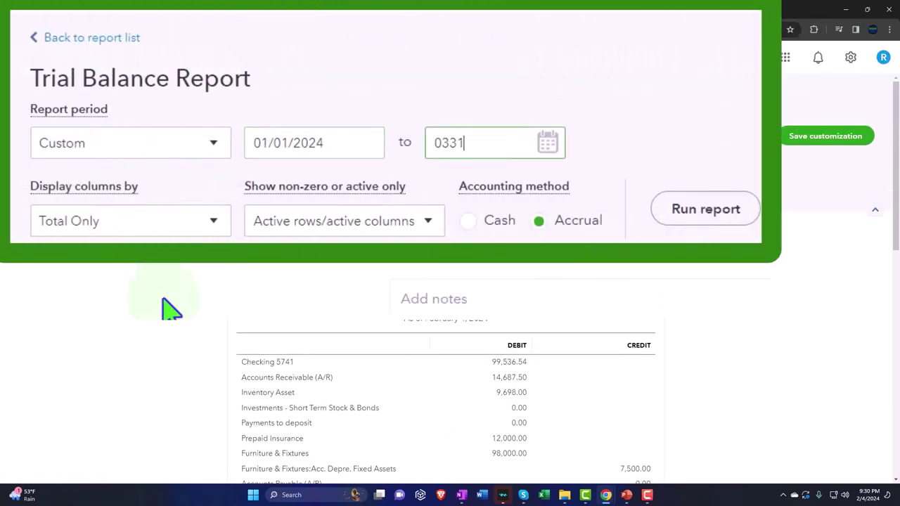
text(2024)
key(Tab)
Display the Trial Balance columns by months and run the report
click(203, 236)
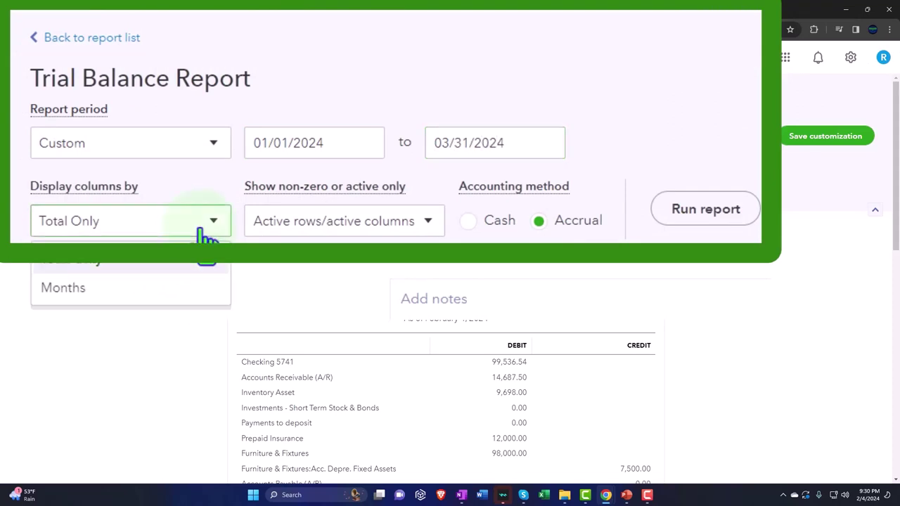
click(195, 290)
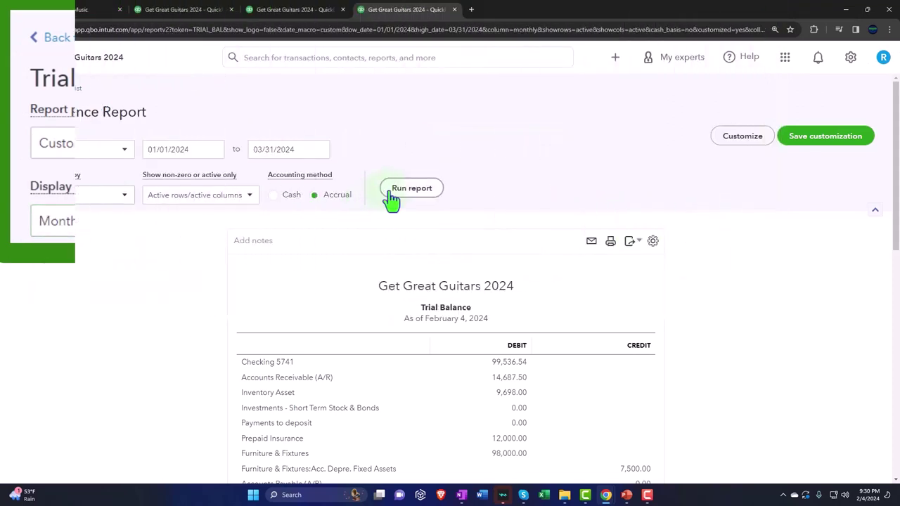
click(392, 189)
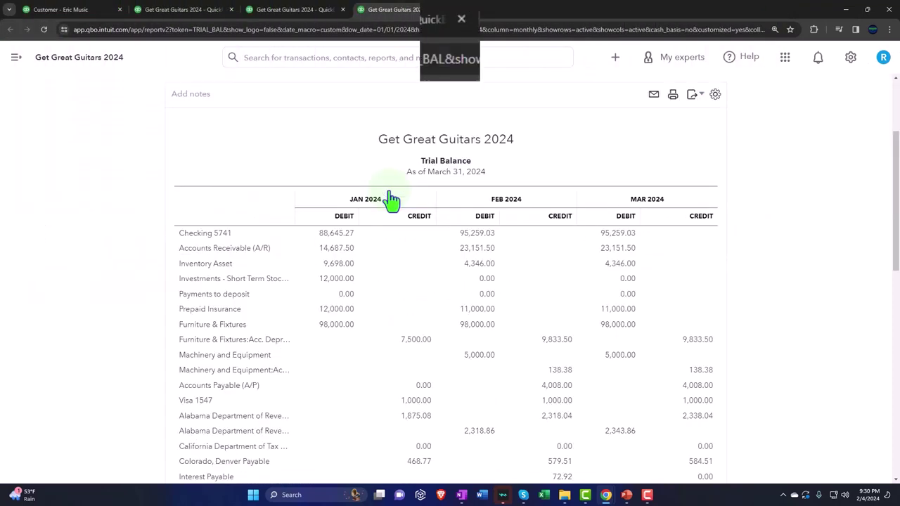
Return to the Balance Sheet, enlarge the page and examine the monthly columns for assets, liabilities and equity
click(388, 21)
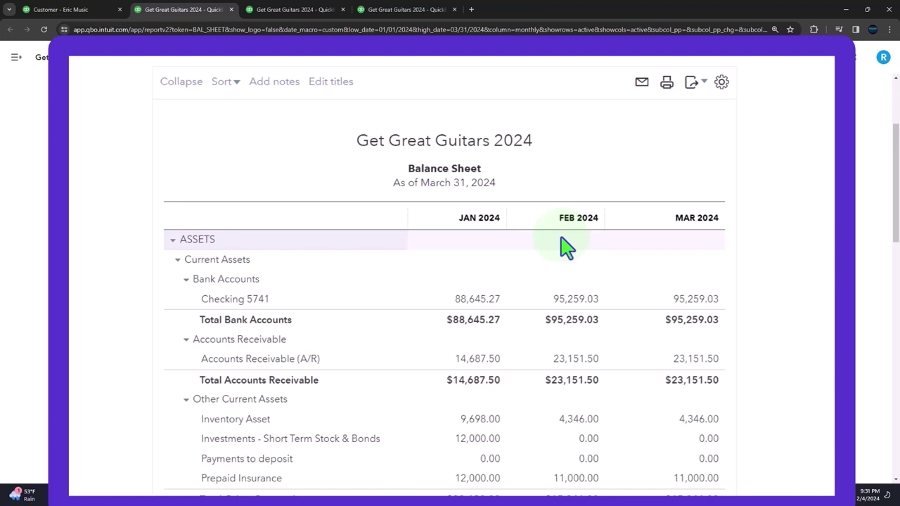
key(ctrl+plus)
key(ctrl+plus)
key(ctrl+minus)
scroll(560, 255, down, 3)
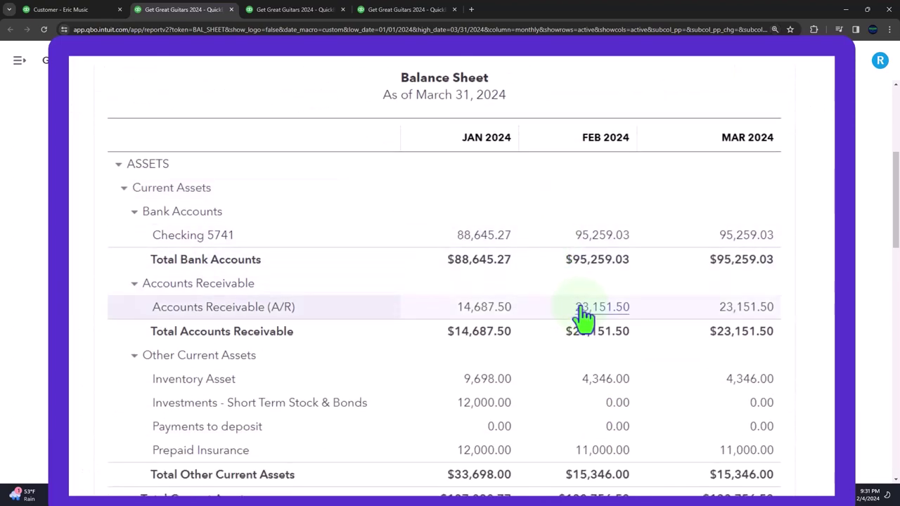
scroll(583, 320, down, 5)
scroll(583, 317, down, 10)
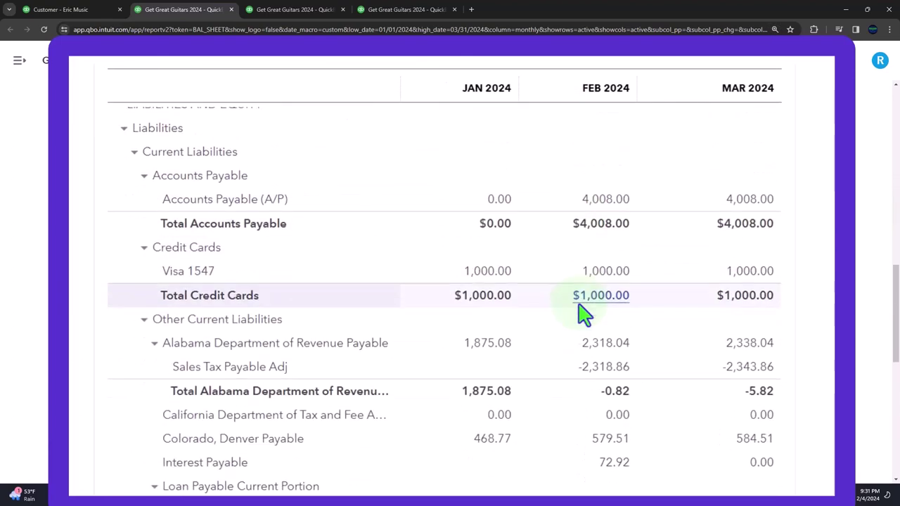
scroll(583, 317, down, 3)
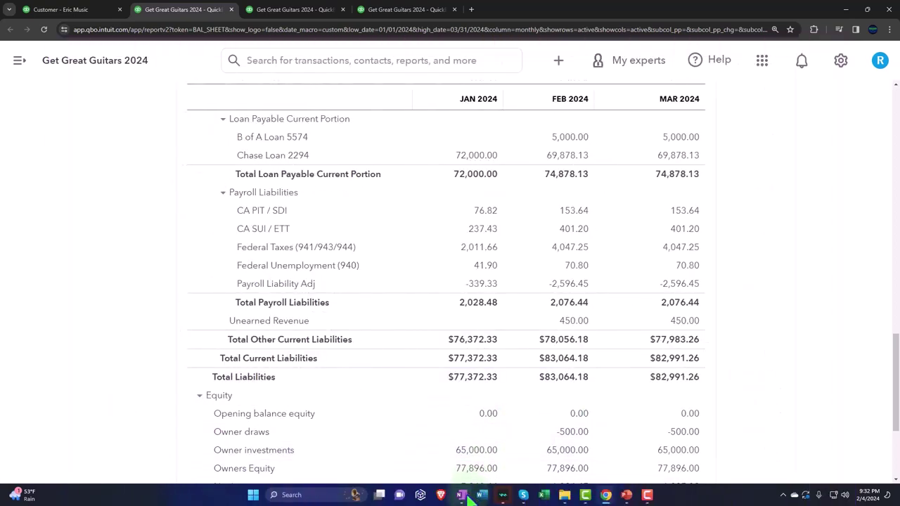
click(462, 495)
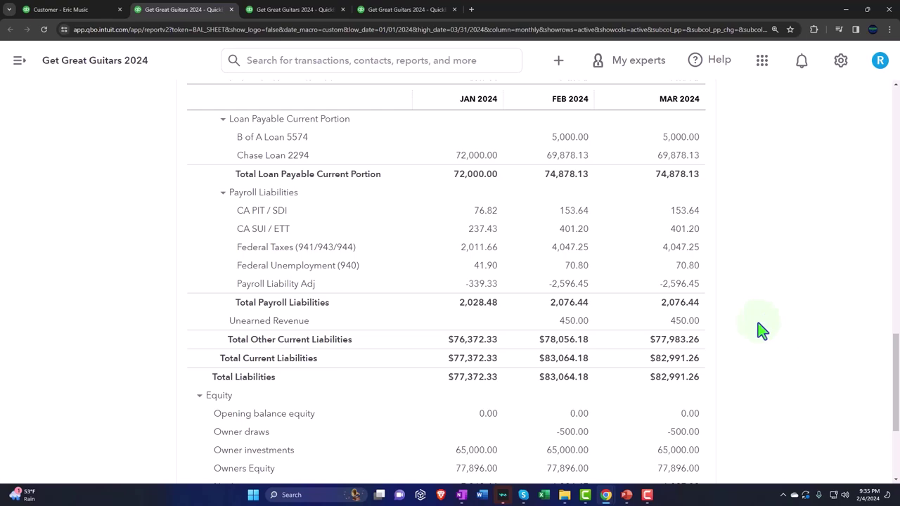
scroll(762, 329, up, 6)
scroll(763, 329, up, 6)
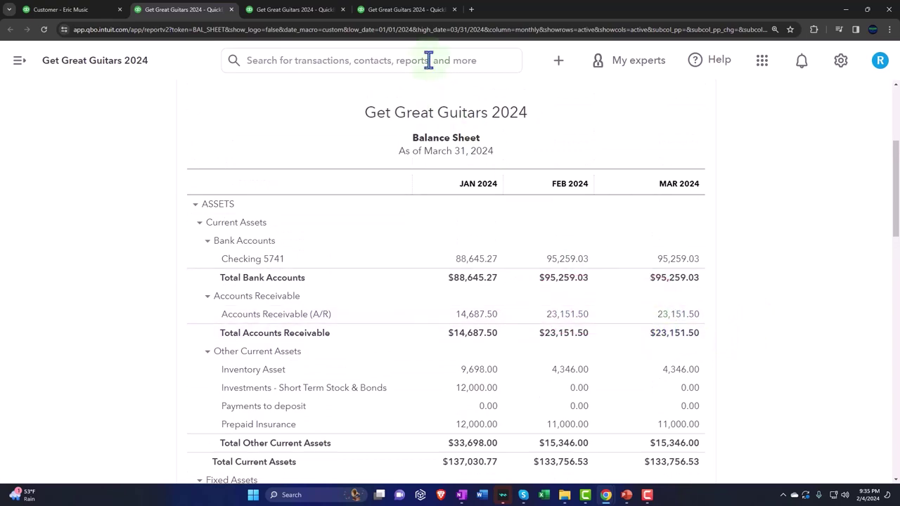
Duplicate the Trial Balance browser tab and open the Reports page in the copy with the navigation menu collapsed
click(411, 10)
right_click(415, 11)
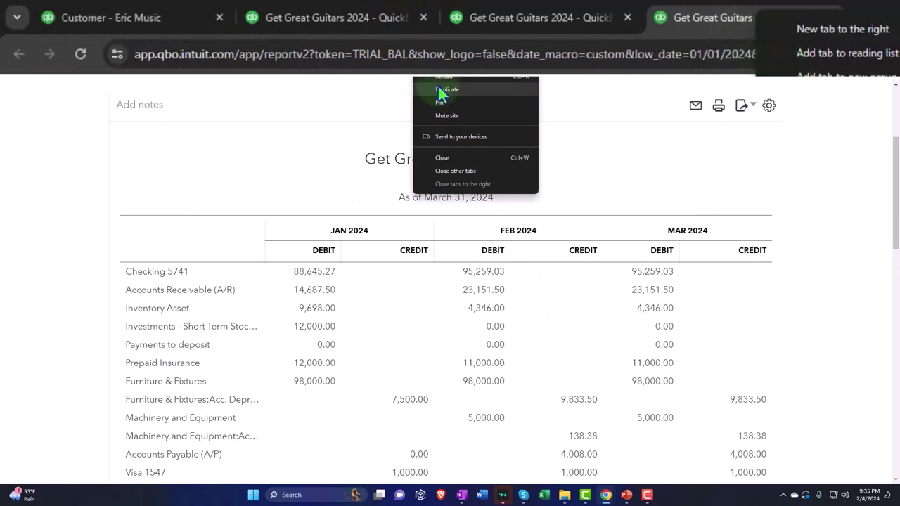
click(443, 90)
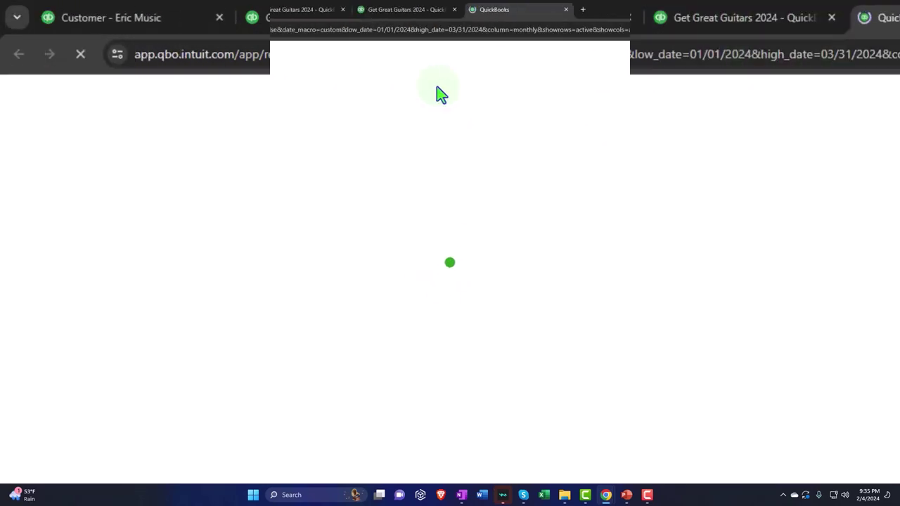
scroll(436, 92, down, 3)
mouse_move(111, 330)
click(49, 371)
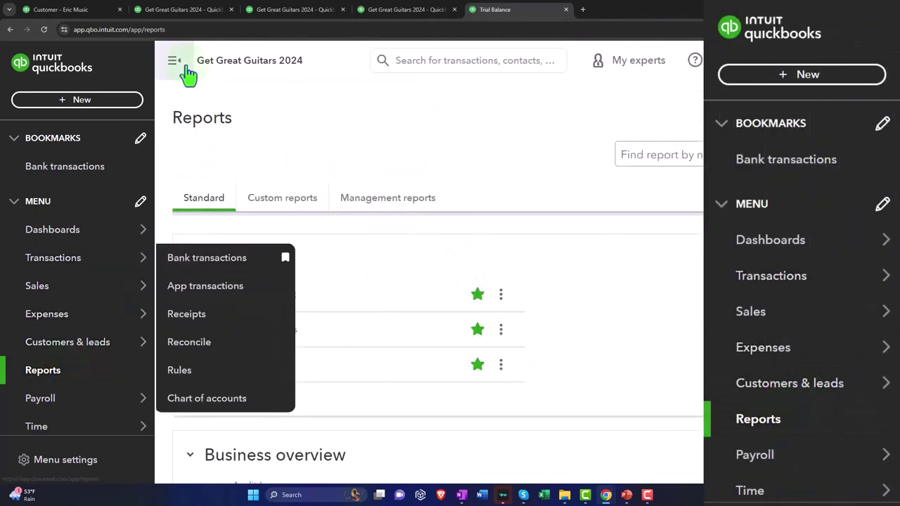
click(175, 64)
Open the Customer Balance Detail report from the Who owes you section and run it for all dates
scroll(231, 317, down, 6)
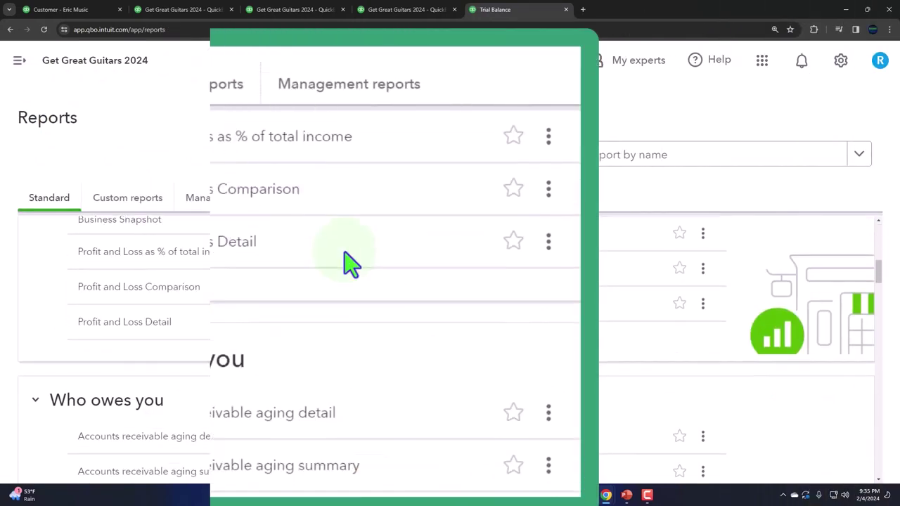
scroll(351, 264, down, 2)
scroll(351, 264, up, 1)
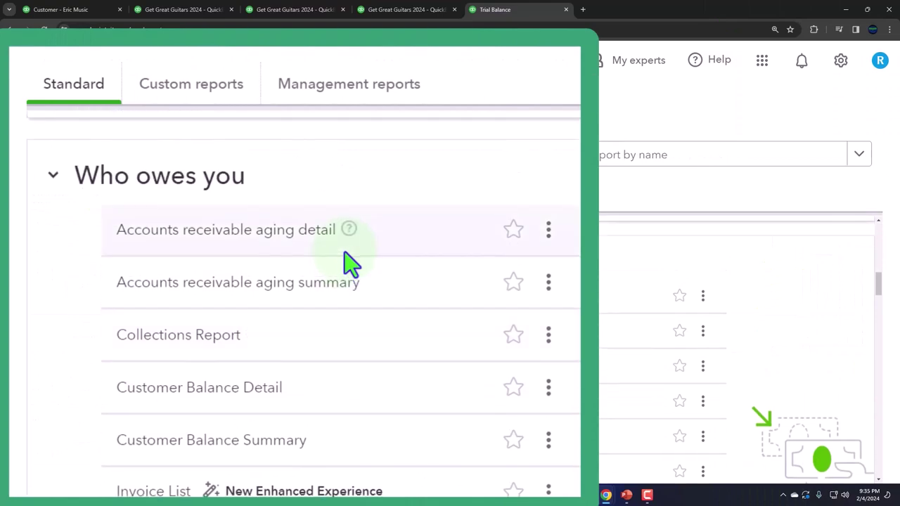
scroll(352, 261, down, 1)
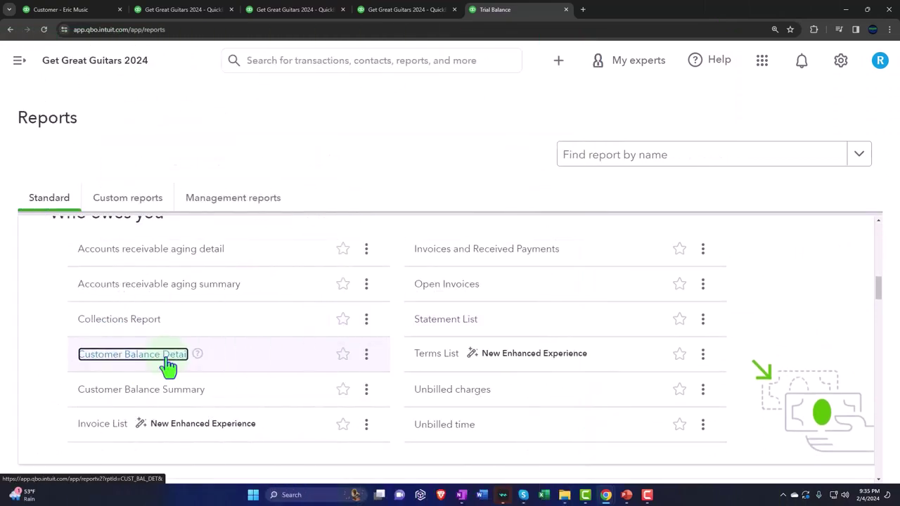
click(169, 356)
scroll(169, 361, up, 3)
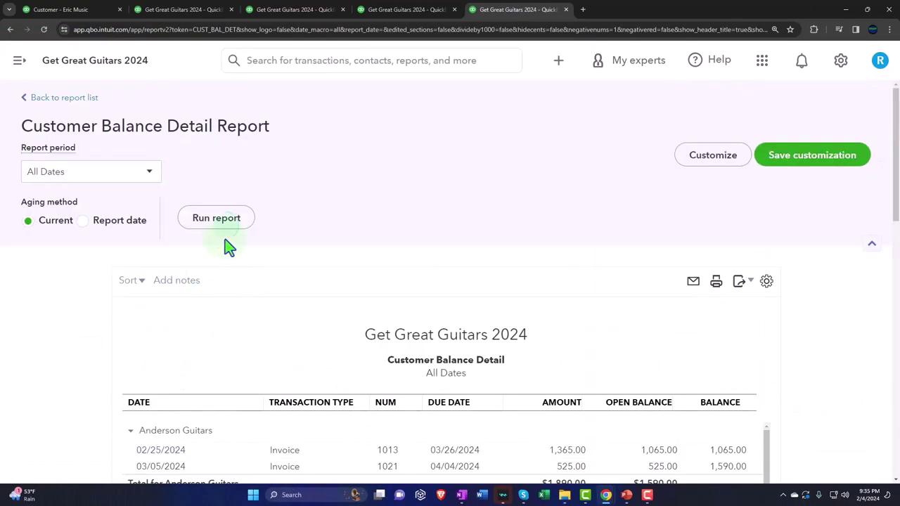
click(223, 224)
scroll(292, 226, up, 3)
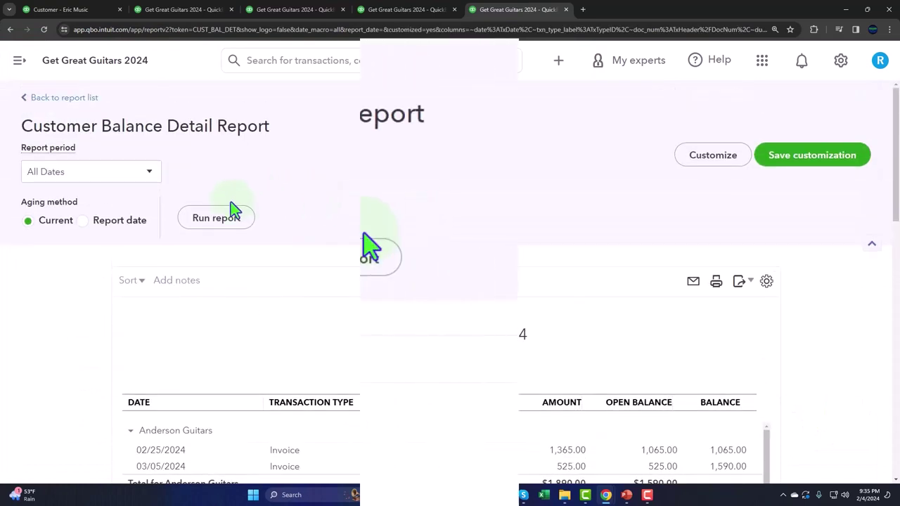
Set the Customer Balance Detail report to a custom period as of 02/29/2024, run it and review the customer balances
click(151, 108)
click(197, 260)
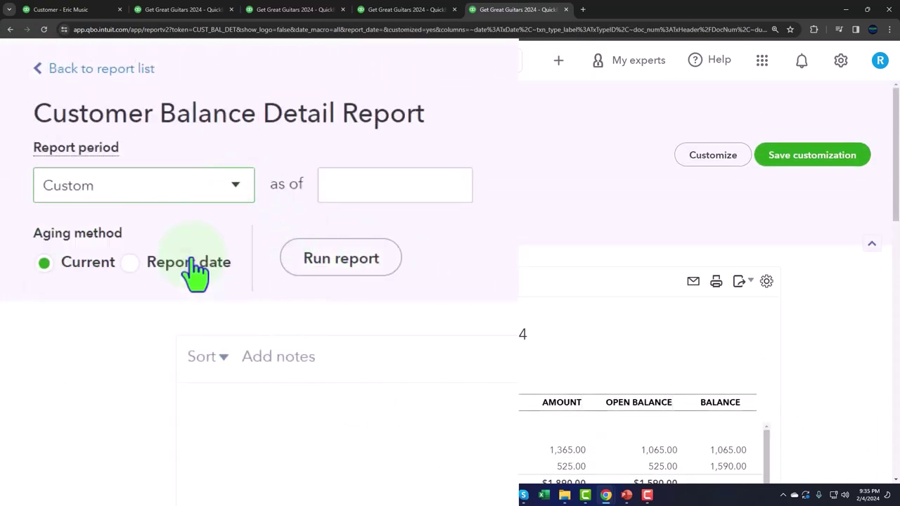
click(348, 192)
text(022924)
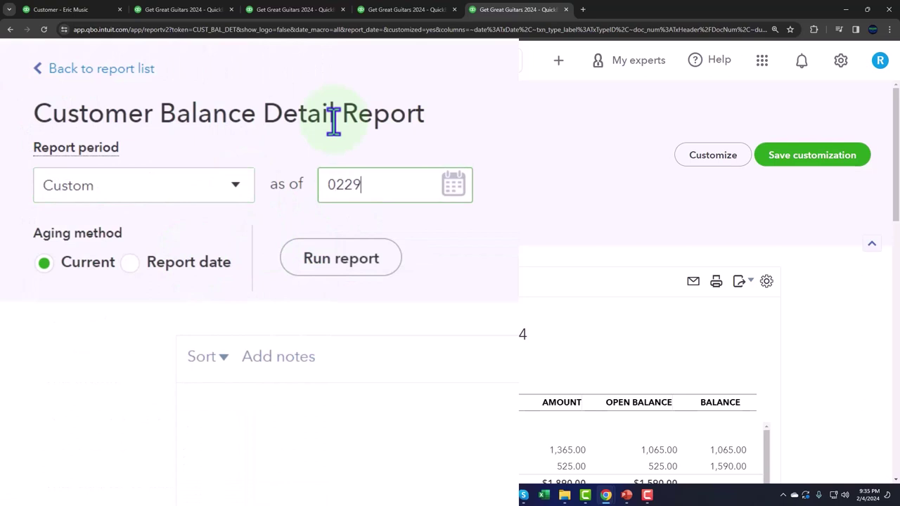
click(501, 208)
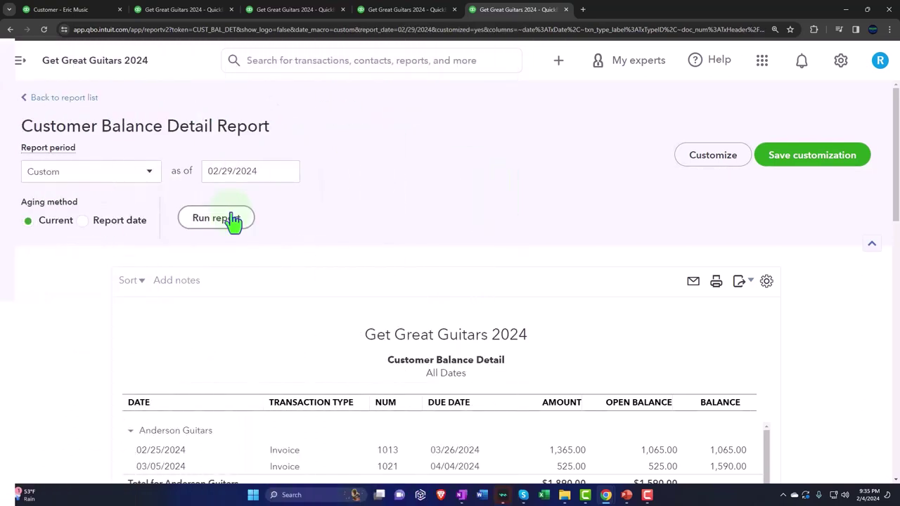
click(233, 223)
scroll(233, 221, down, 2)
scroll(251, 259, down, 1)
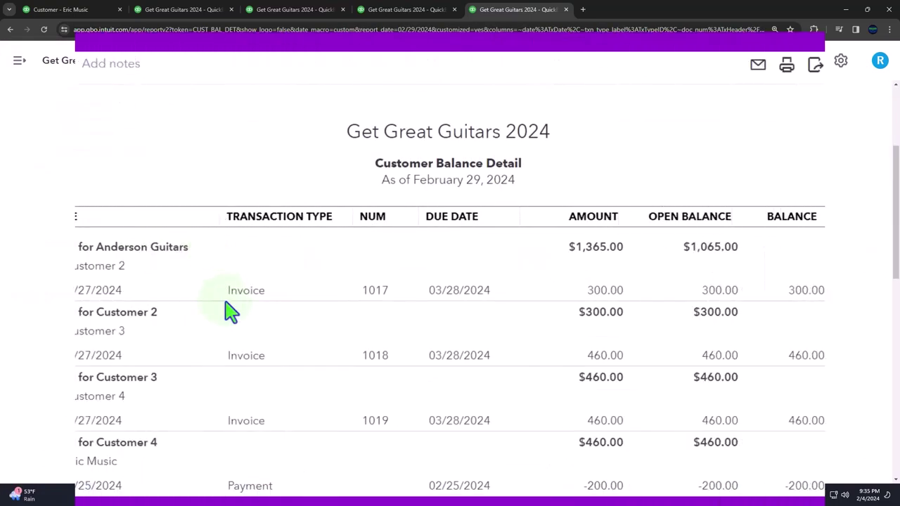
scroll(233, 313, down, 1)
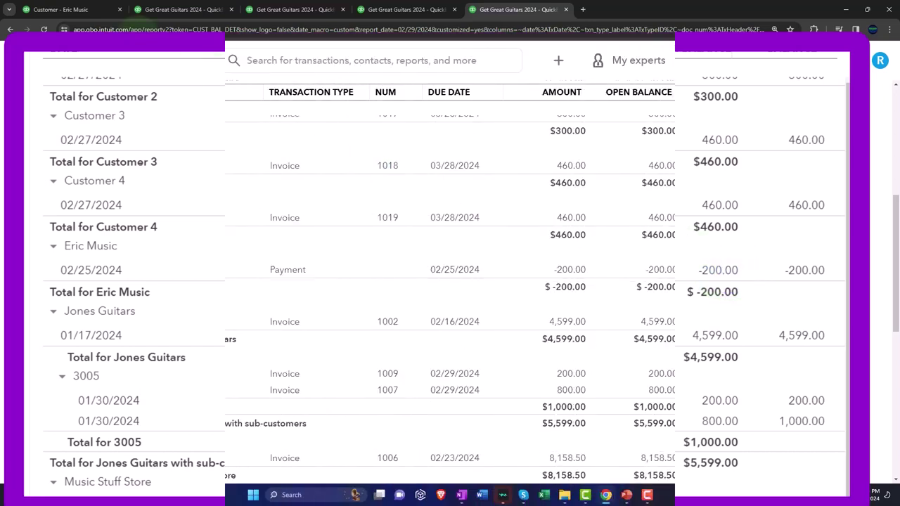
Return to the Reports page in the first browser tab and bring up its navigation options
click(85, 8)
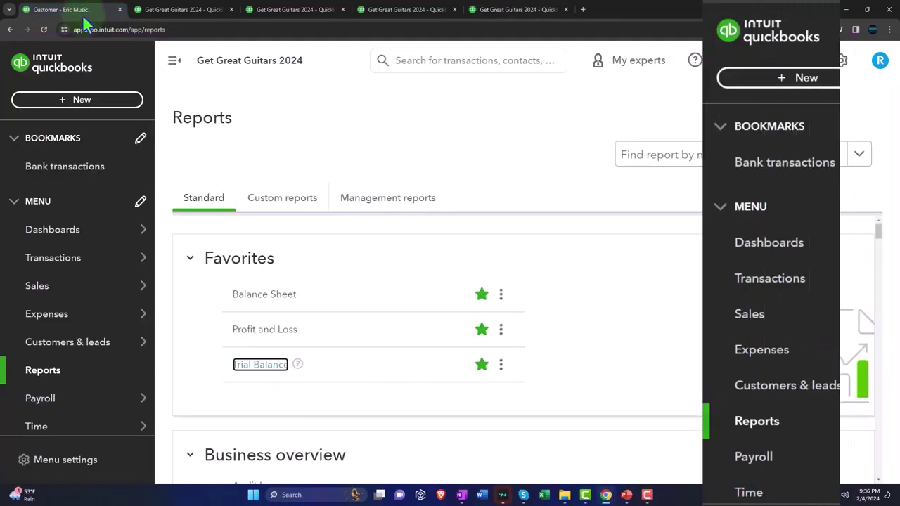
mouse_move(47, 320)
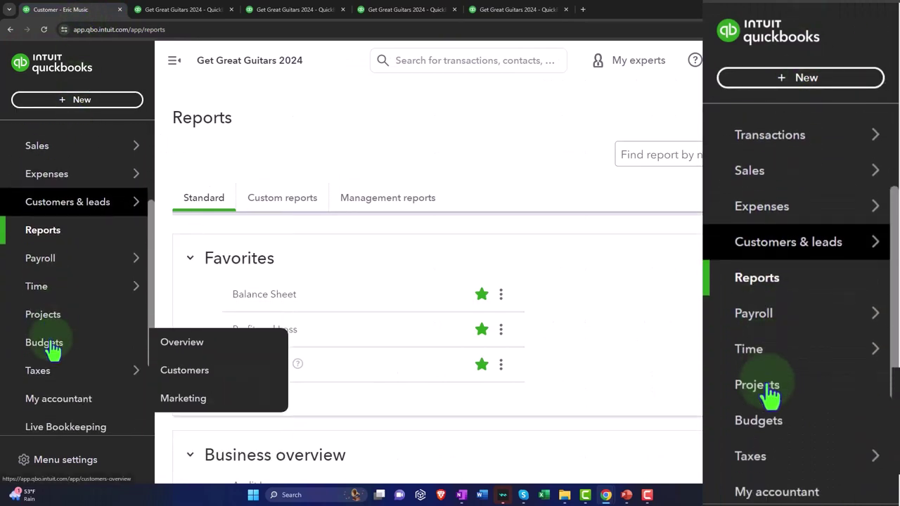